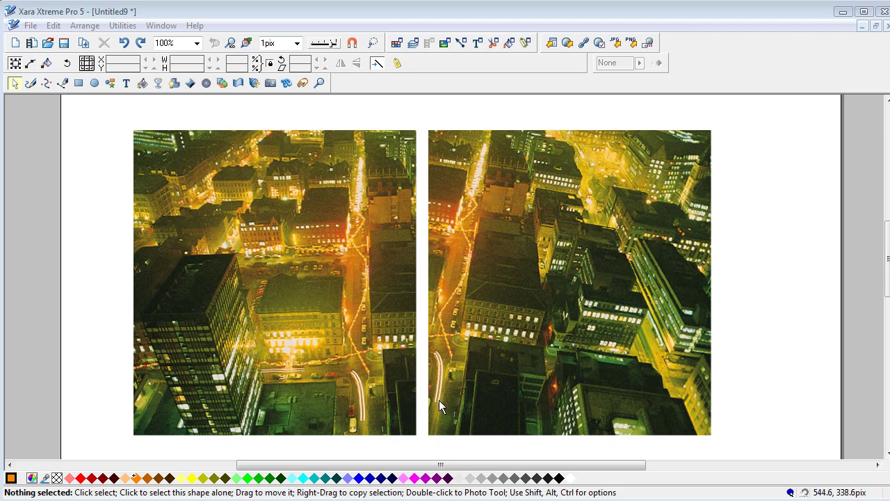
Slide the right city photo over the left one, then move it back beside it and reselect it.
{"action": "left_click_drag", "start_coordinate": [439, 401], "coordinate": [371, 413]}
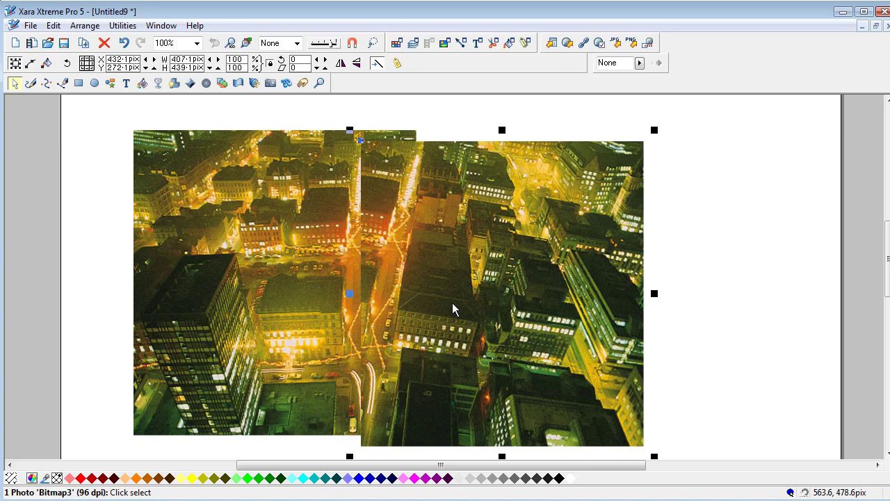
{"action": "left_click_drag", "start_coordinate": [453, 309], "coordinate": [551, 293]}
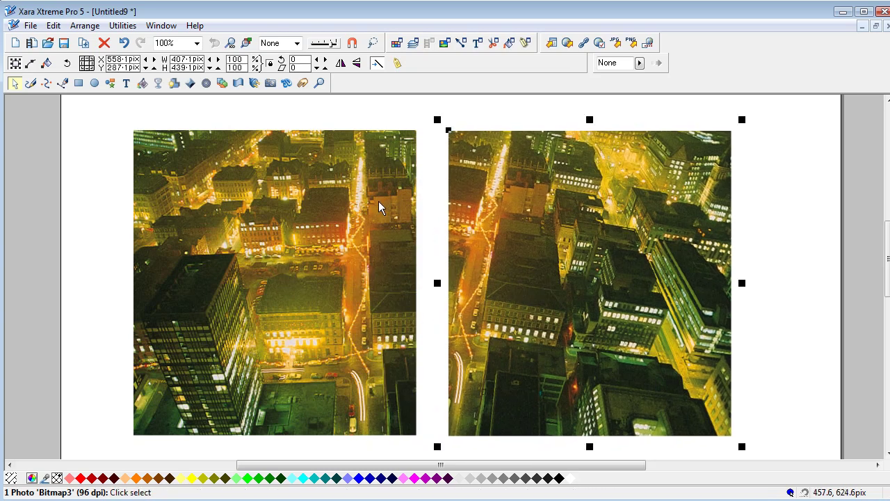
{"action": "left_click", "coordinate": [495, 111]}
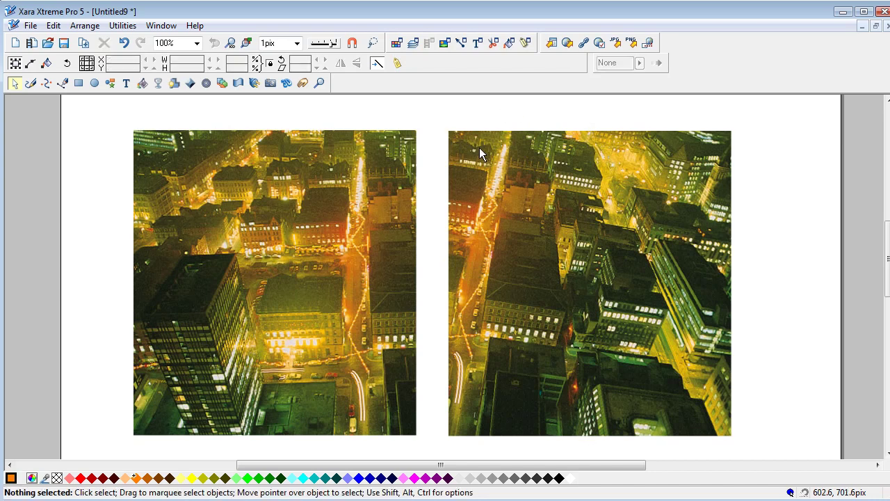
{"action": "left_click", "coordinate": [480, 149]}
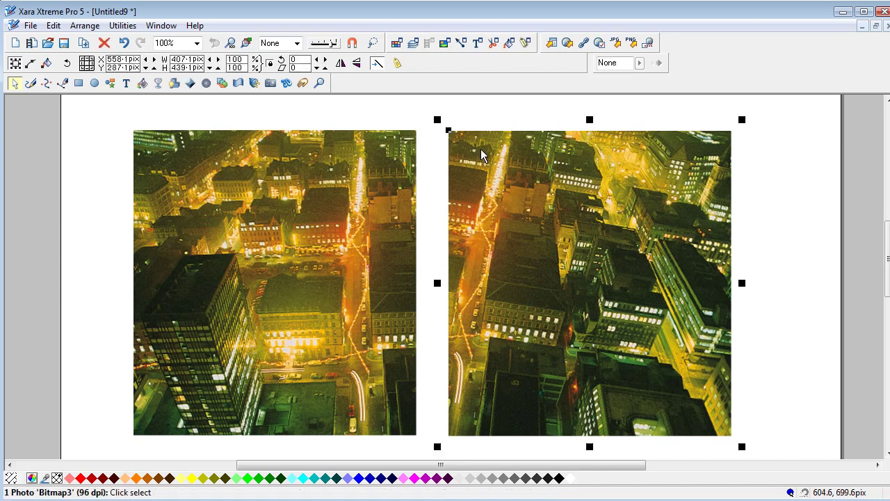
Give the right city photo 48% transparency with the Transparency tool, then deselect.
{"action": "left_click", "coordinate": [160, 84]}
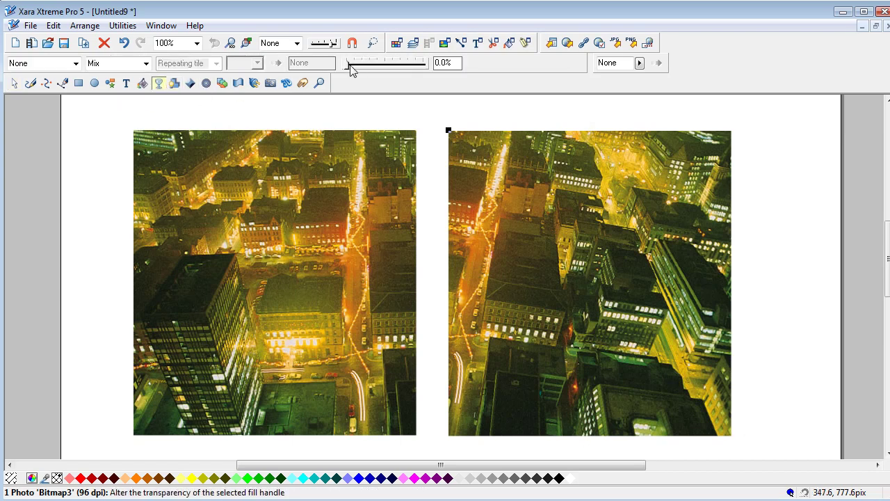
{"action": "left_click_drag", "start_coordinate": [351, 64], "coordinate": [386, 66]}
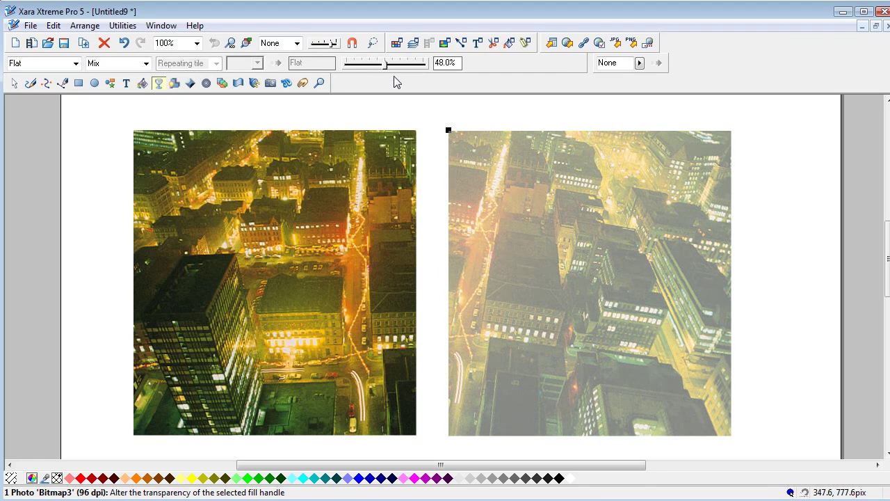
{"action": "left_click", "coordinate": [14, 83]}
{"action": "left_click", "coordinate": [551, 110]}
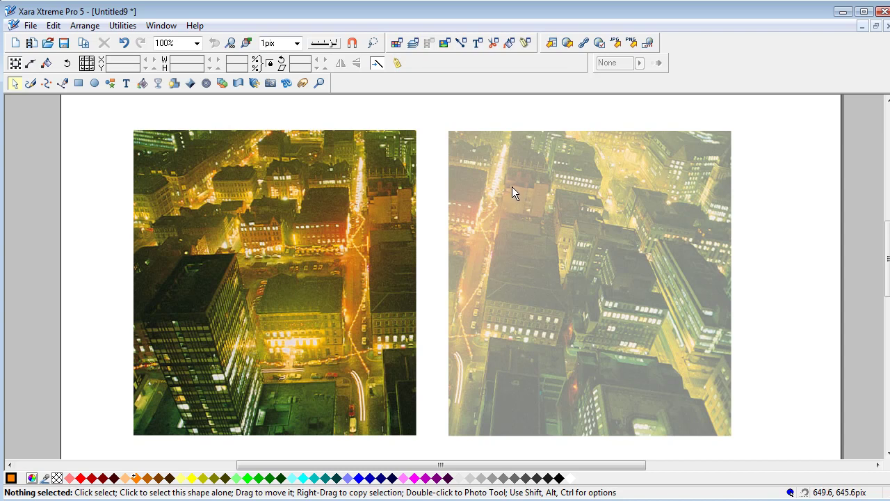
Drag the faded photo onto the left photo's right side so the streets roughly align, then reselect it.
{"action": "left_click_drag", "start_coordinate": [512, 187], "coordinate": [376, 203]}
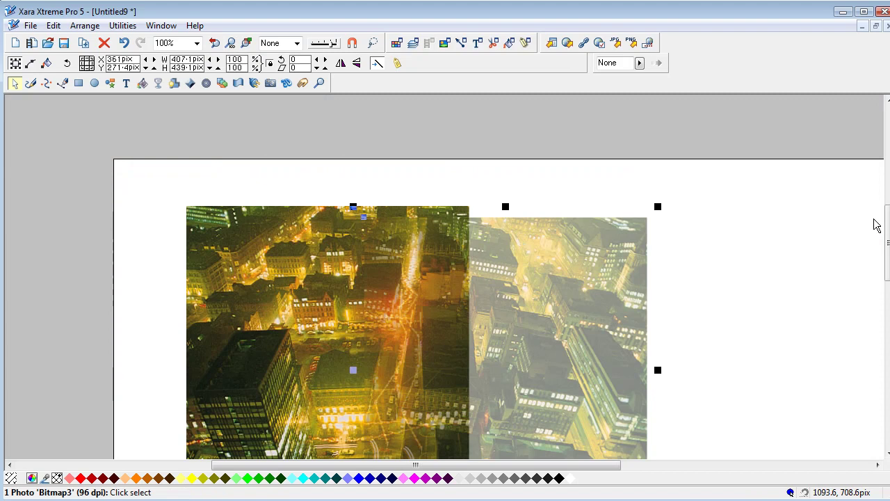
{"action": "left_click_drag", "start_coordinate": [888, 229], "coordinate": [887, 248]}
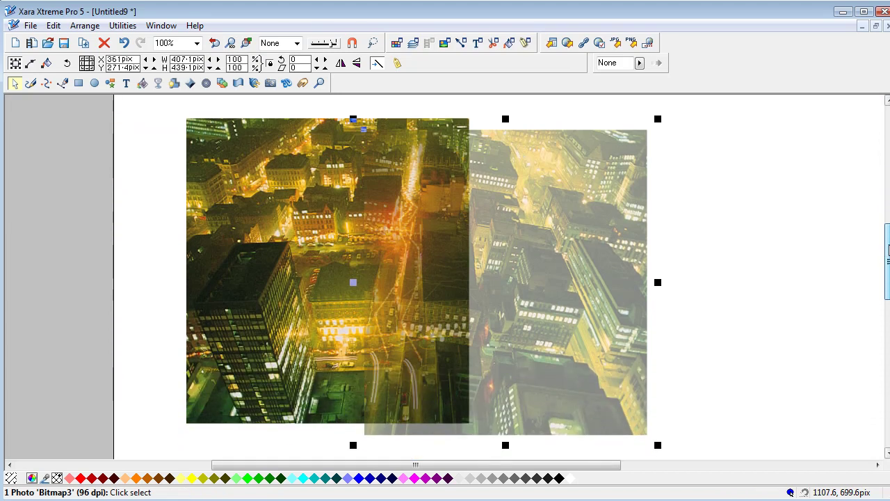
{"action": "left_click", "coordinate": [711, 182]}
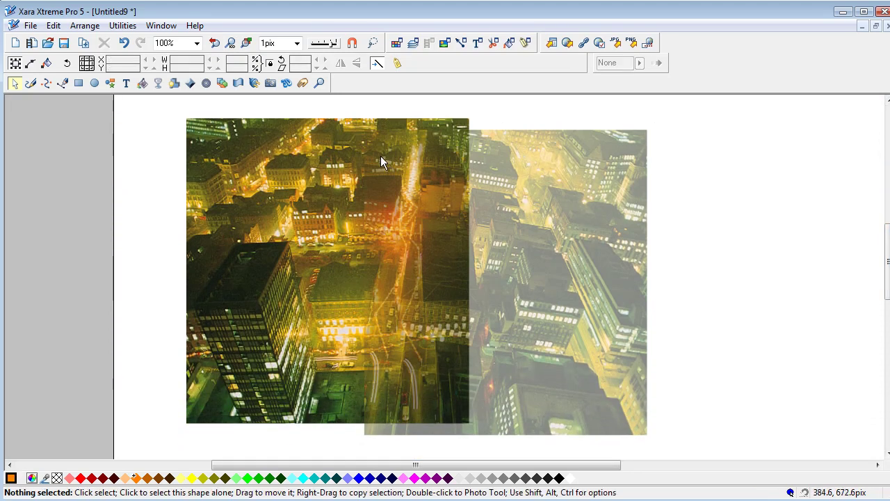
{"action": "left_click", "coordinate": [548, 185]}
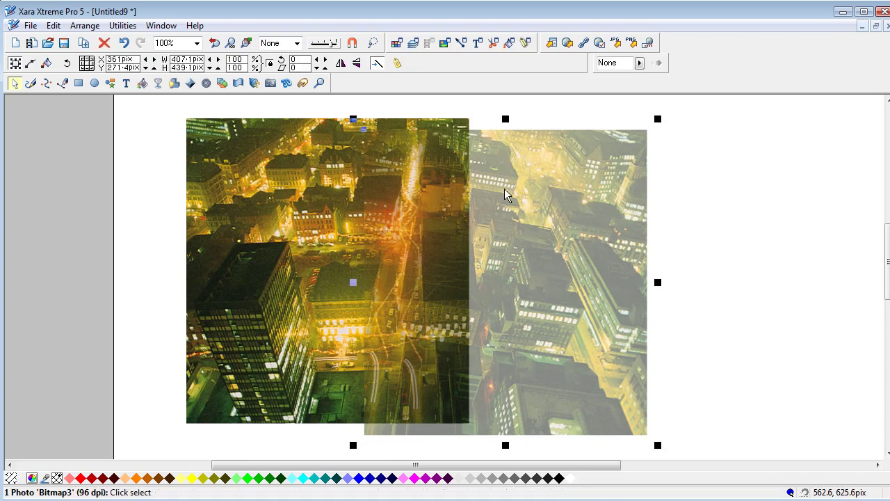
Move the rotation centre onto the overlap and rotate the faded photo about 3°.
{"action": "left_click", "coordinate": [67, 64]}
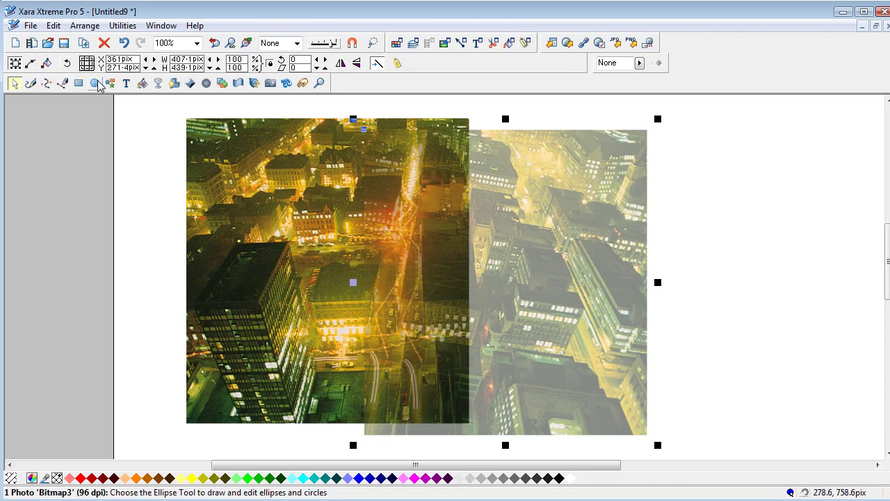
{"action": "left_click", "coordinate": [67, 64]}
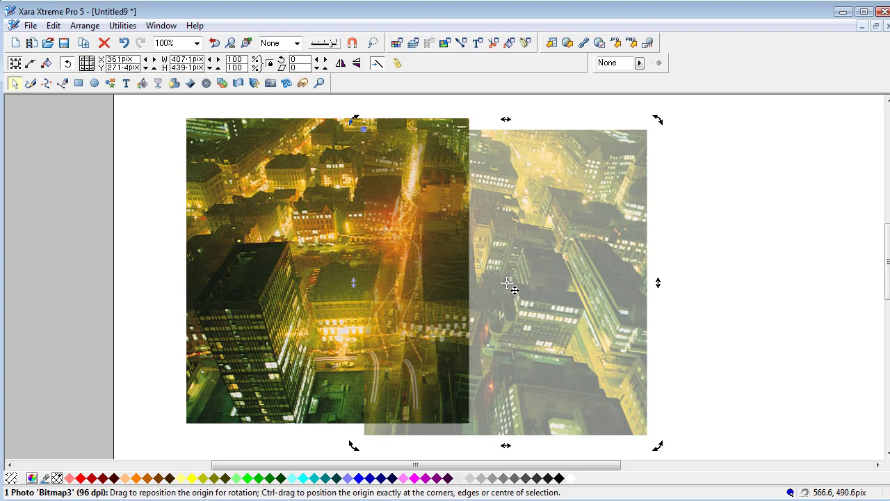
{"action": "left_click_drag", "start_coordinate": [508, 284], "coordinate": [503, 283]}
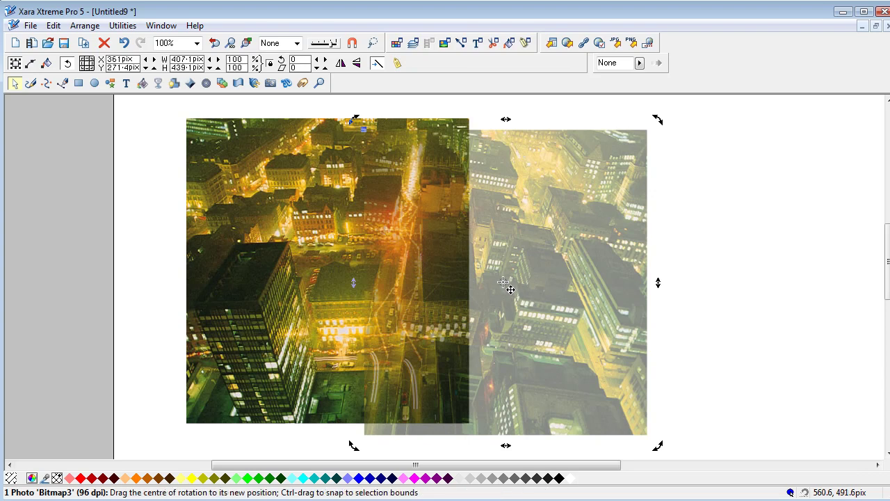
{"action": "mouse_move", "coordinate": [504, 282]}
{"action": "left_mouse_down"}
{"action": "mouse_move", "coordinate": [467, 208]}
{"action": "mouse_move", "coordinate": [425, 187]}
{"action": "left_mouse_up"}
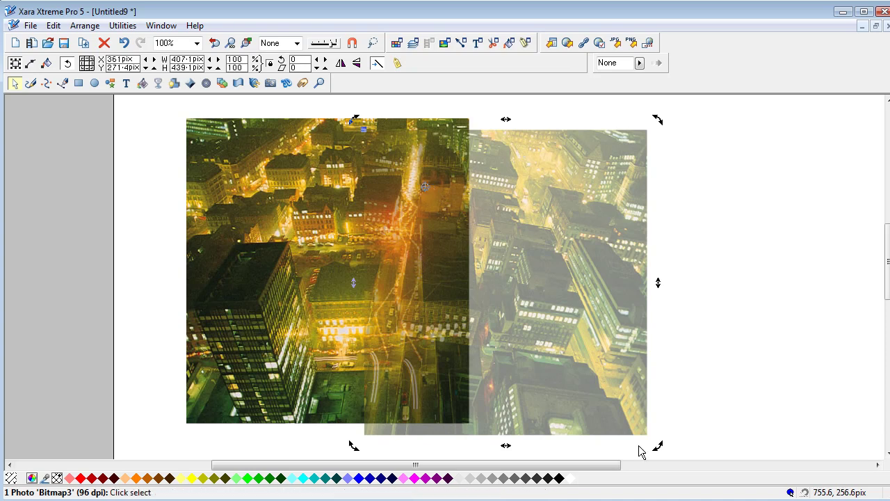
{"action": "left_click_drag", "start_coordinate": [660, 443], "coordinate": [728, 409]}
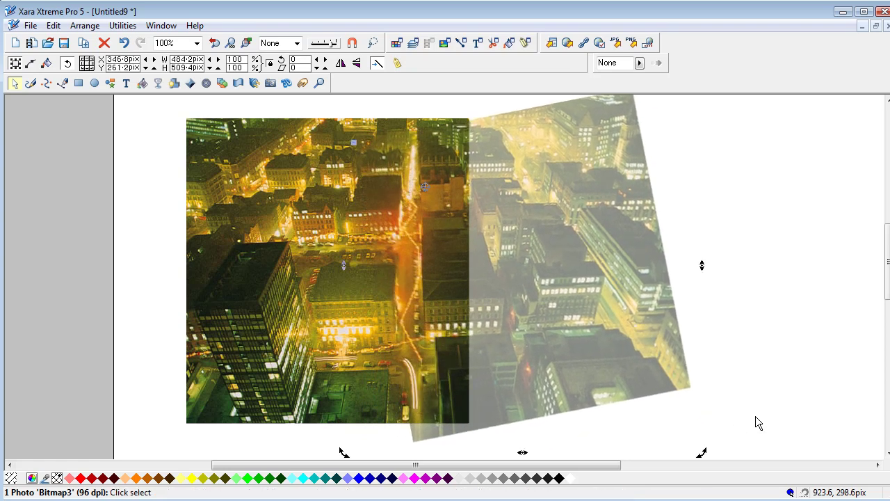
Set the rotated photo's transparency shape to None so it becomes fully opaque.
{"action": "left_click", "coordinate": [151, 124]}
{"action": "left_click", "coordinate": [502, 210]}
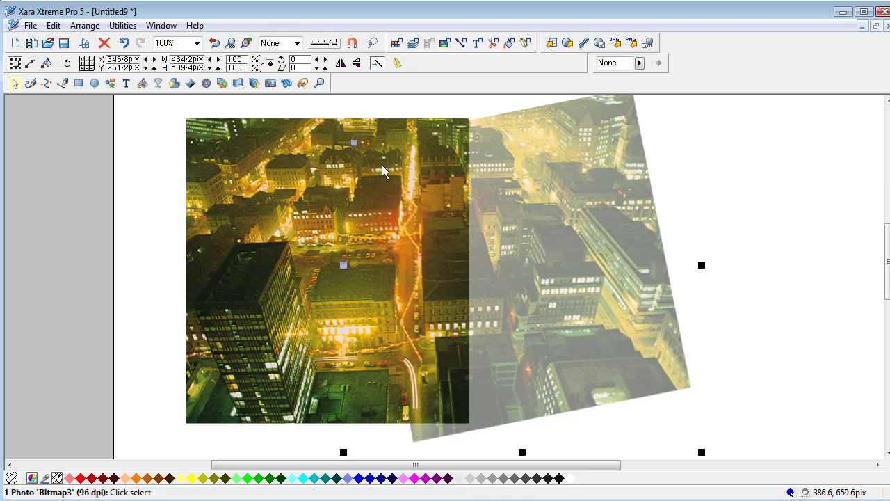
{"action": "left_click", "coordinate": [158, 82]}
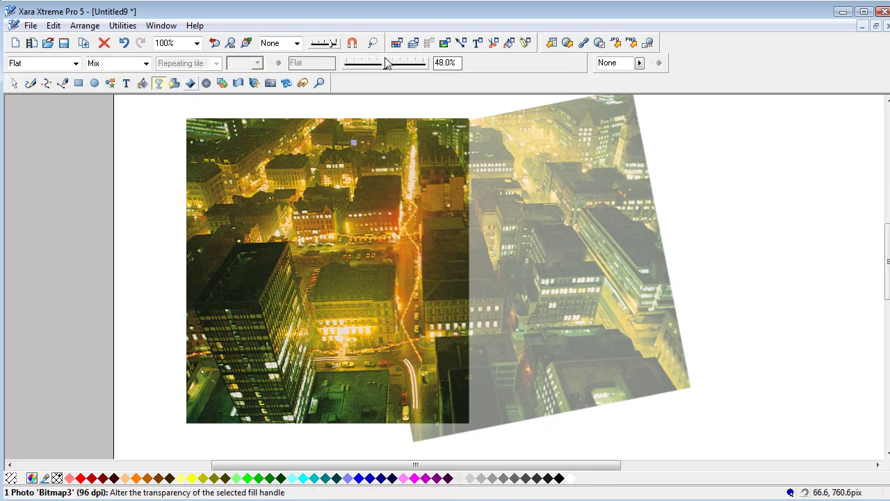
{"action": "left_click", "coordinate": [75, 63]}
{"action": "left_click", "coordinate": [61, 81]}
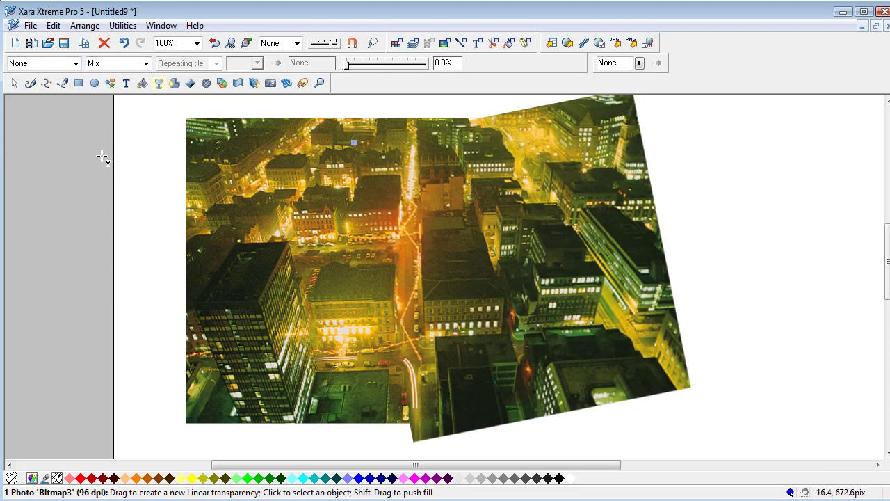
{"action": "left_click", "coordinate": [78, 83]}
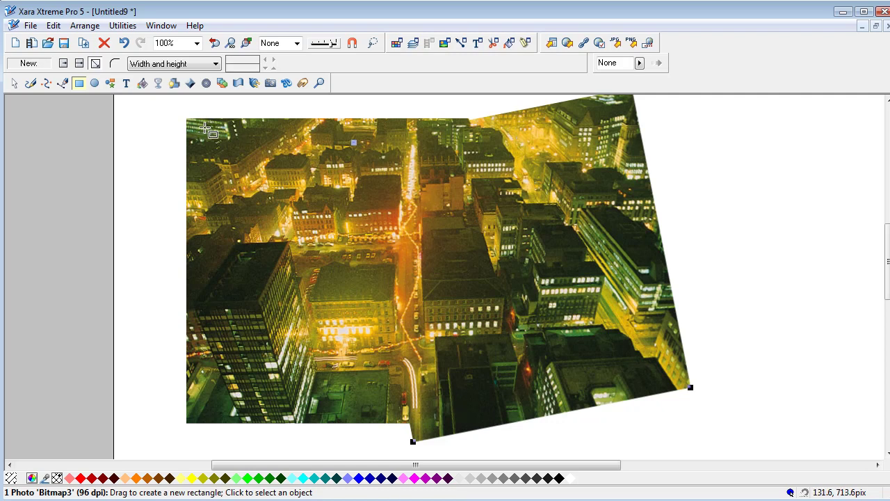
Draw a rectangle framing the overlapping photos with no fill and no outline.
{"action": "left_click_drag", "start_coordinate": [201, 129], "coordinate": [628, 393]}
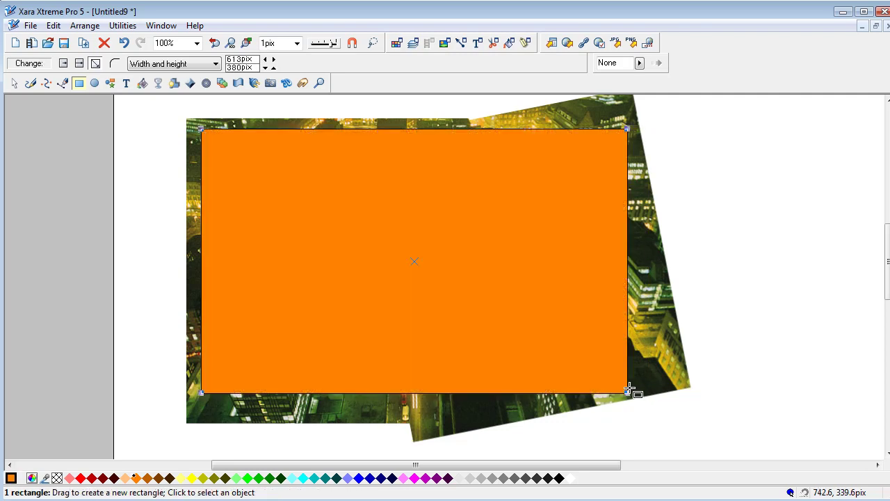
{"action": "left_click", "coordinate": [57, 478]}
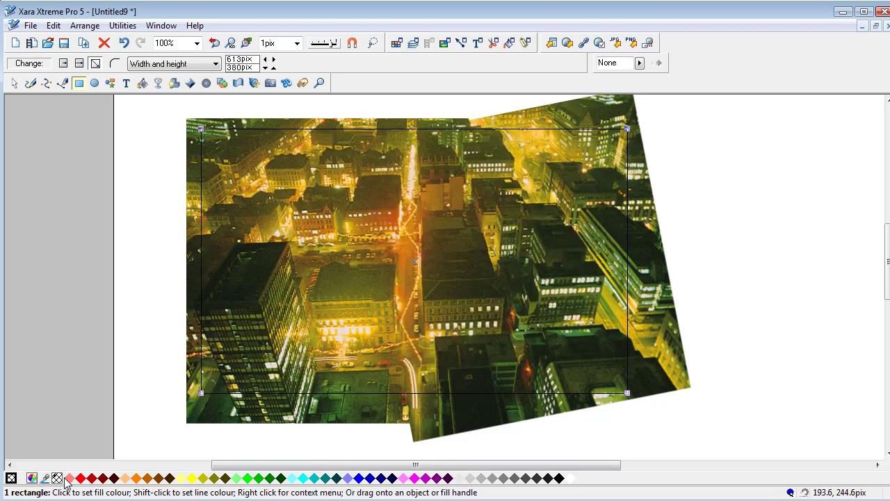
{"action": "left_click", "coordinate": [57, 479], "text": "shift"}
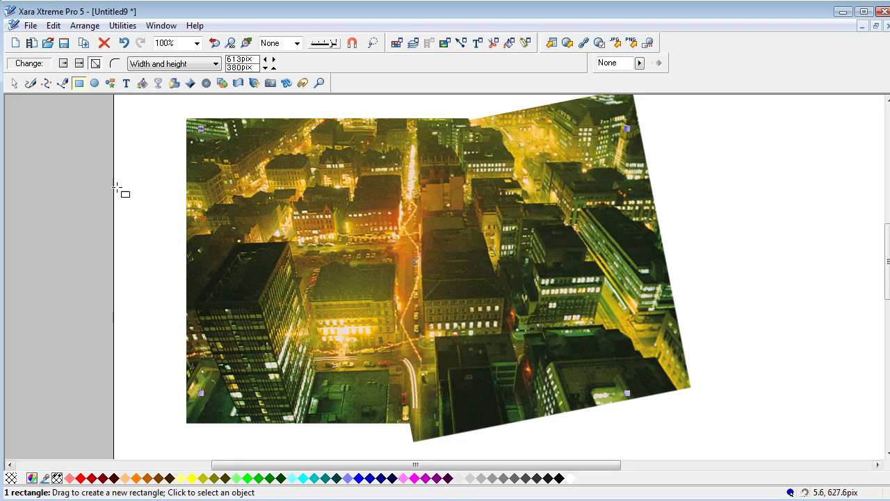
Create a 613×380 true-colour bitmap copy using Arrange > Create bitmap copy.
{"action": "left_click", "coordinate": [87, 28]}
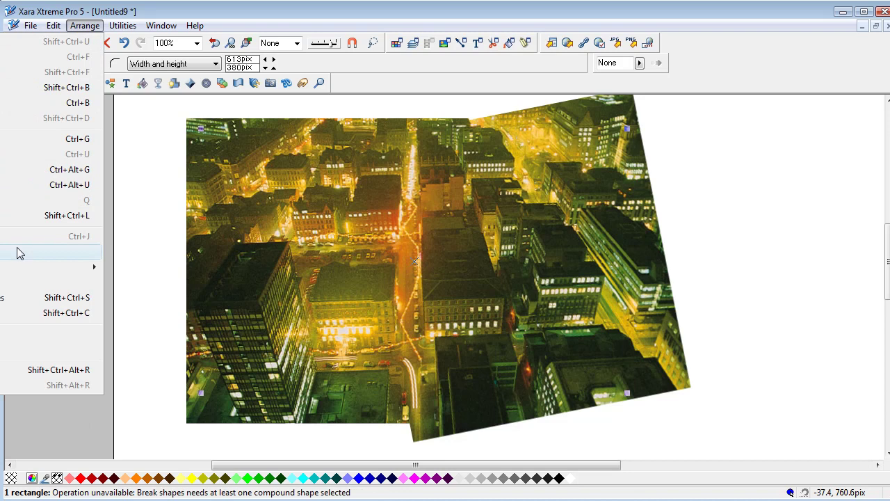
{"action": "left_click", "coordinate": [52, 313]}
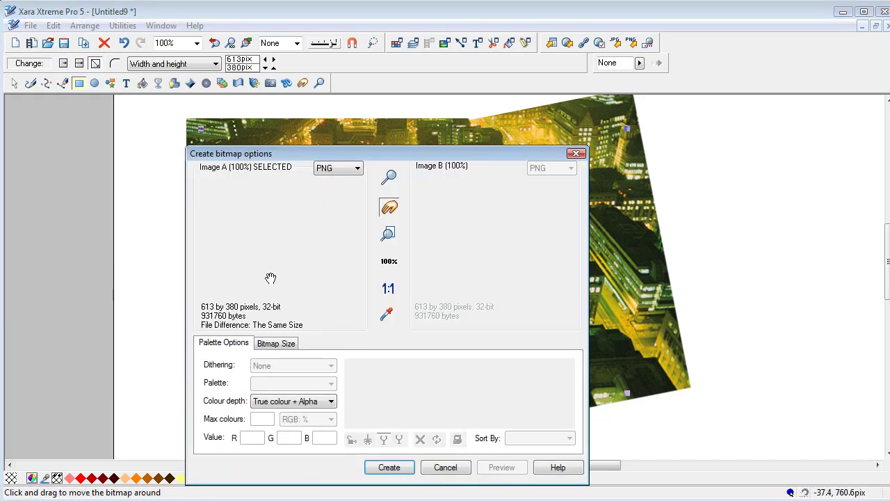
{"action": "left_click_drag", "start_coordinate": [357, 154], "coordinate": [491, 94]}
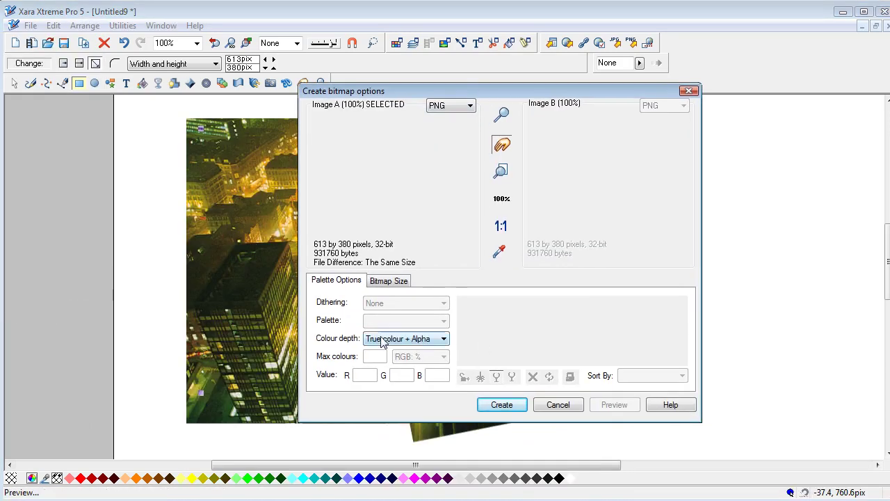
{"action": "left_click", "coordinate": [443, 339]}
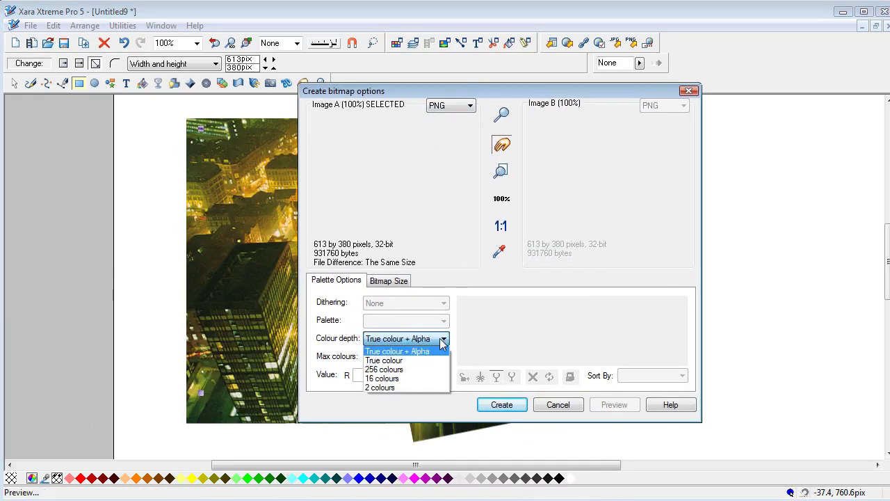
{"action": "left_click", "coordinate": [410, 361]}
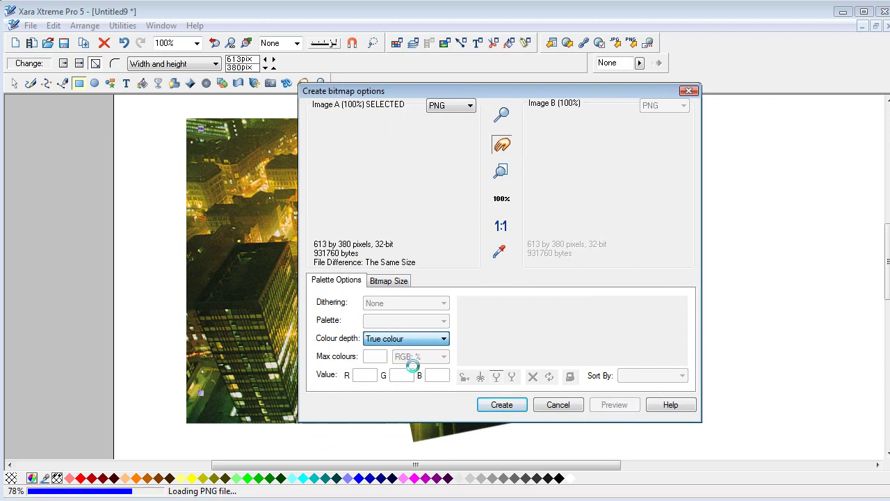
{"action": "left_click", "coordinate": [502, 406]}
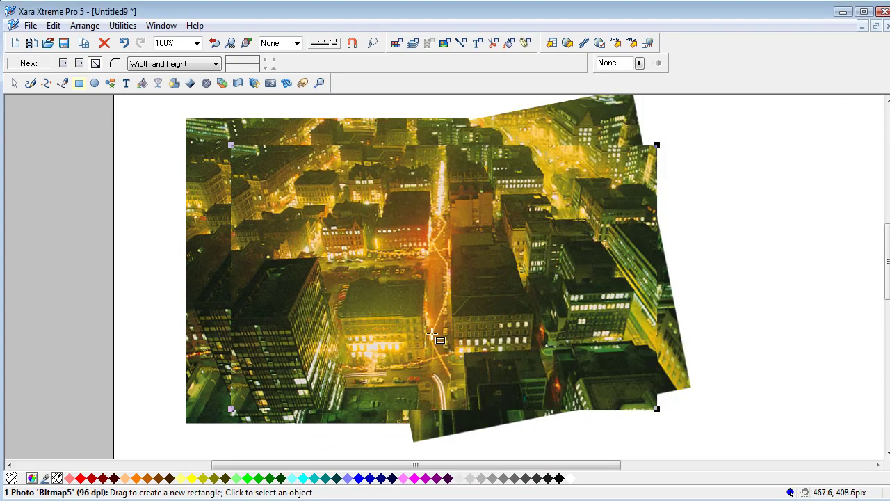
{"action": "left_click", "coordinate": [14, 82]}
Delete both original photos and move the stitched bitmap into place on the page.
{"action": "left_click_drag", "start_coordinate": [334, 248], "coordinate": [567, 286]}
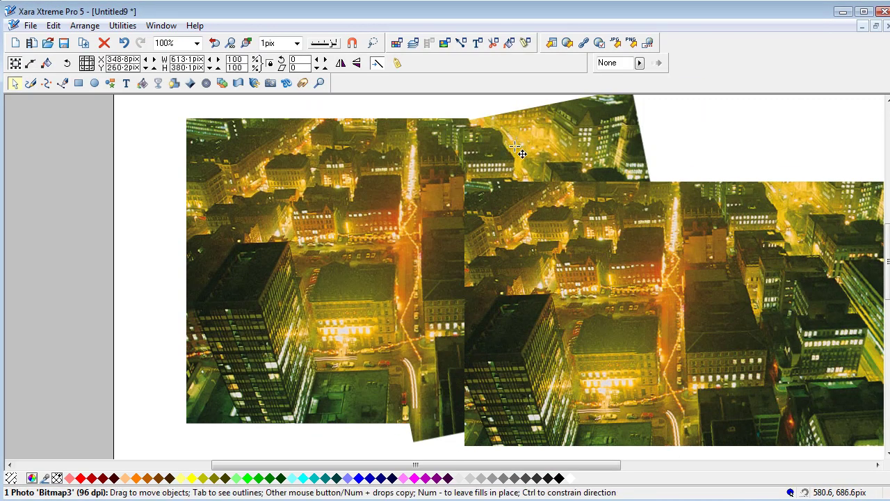
{"action": "key", "text": "Delete"}
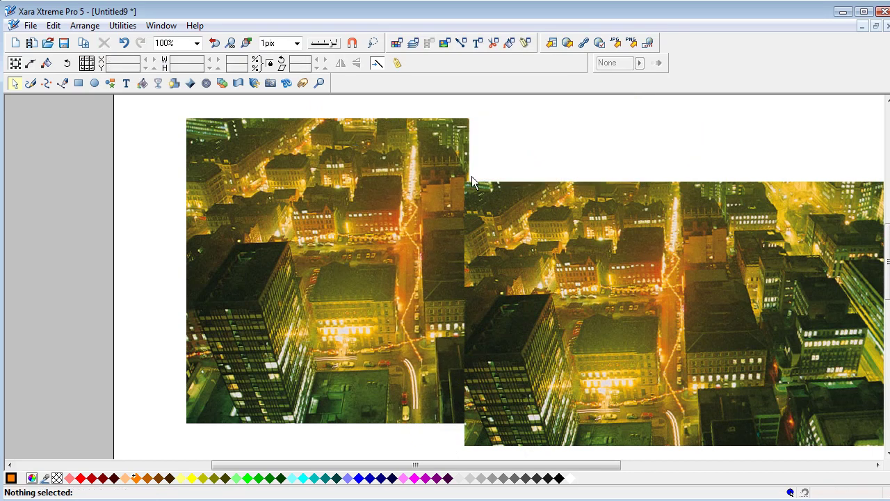
{"action": "left_click", "coordinate": [389, 193]}
{"action": "key", "text": "Delete"}
{"action": "left_click_drag", "start_coordinate": [516, 231], "coordinate": [341, 195]}
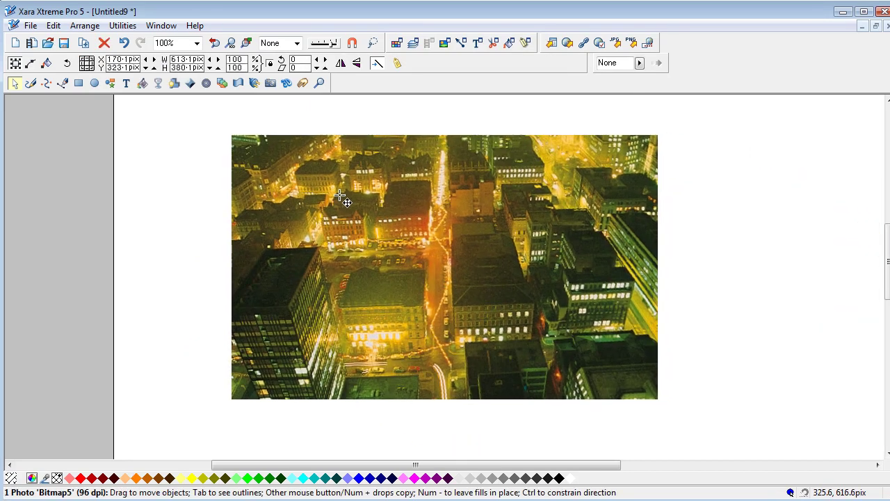
{"action": "left_click", "coordinate": [748, 198]}
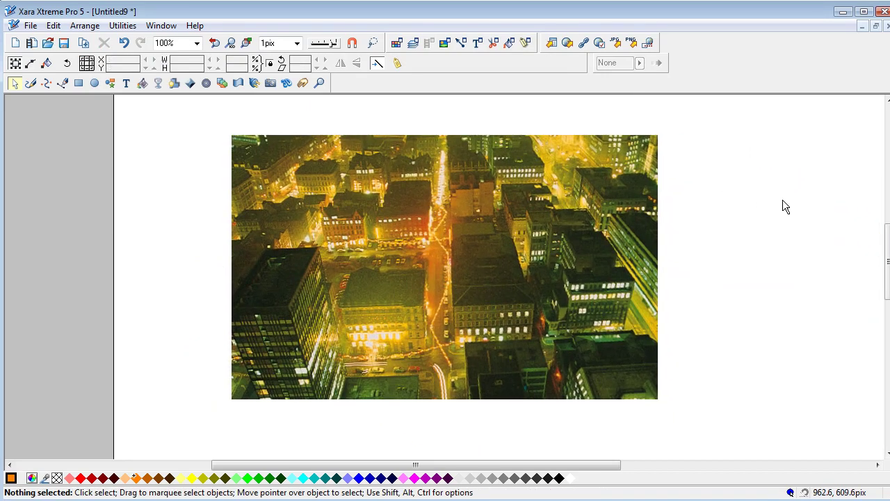